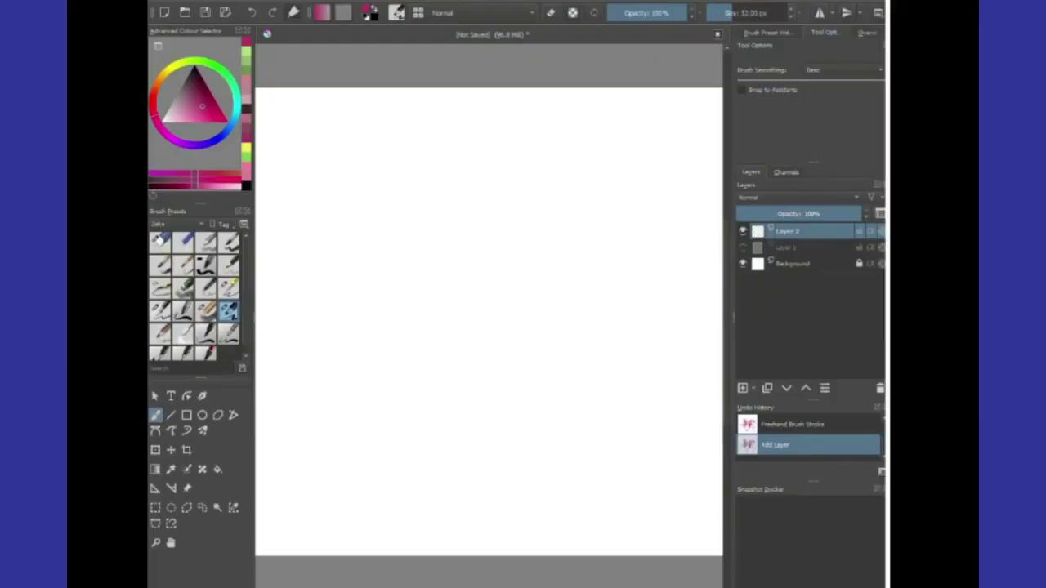
# Sketch the first figure's head with darkened hair, then its neck, jaw and left shoulder
pyautogui.moveTo(343, 210)
pyautogui.mouseDown()
pyautogui.moveTo(343, 243)
pyautogui.moveTo(327, 255)
pyautogui.mouseUp()
pyautogui.moveTo(326, 211)
pyautogui.mouseDown()
pyautogui.moveTo(352, 205)
pyautogui.moveTo(331, 214)
pyautogui.moveTo(355, 224)
pyautogui.mouseUp()
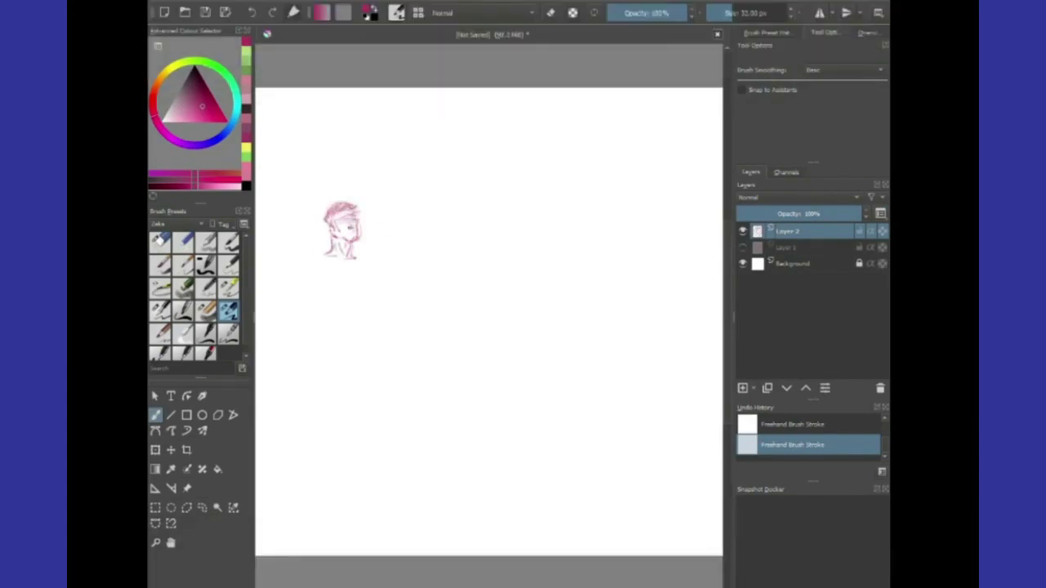
pyautogui.moveTo(348, 232)
pyautogui.mouseDown()
pyautogui.moveTo(358, 264)
pyautogui.moveTo(304, 260)
pyautogui.moveTo(291, 271)
pyautogui.moveTo(359, 283)
pyautogui.mouseUp()
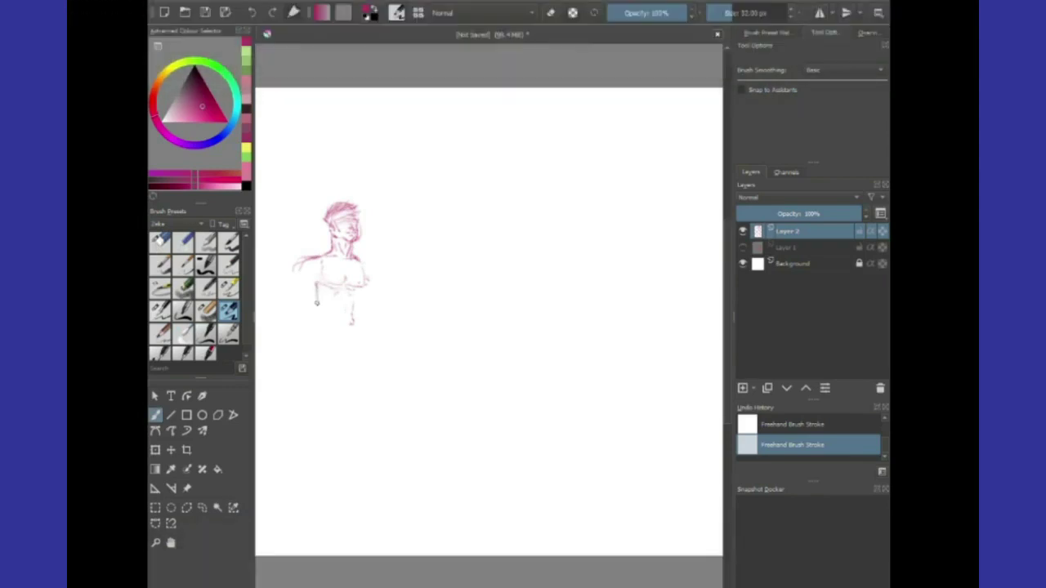
# Outline the torso with muscle detail and sketch the left arm and hip area
pyautogui.moveTo(315, 286)
pyautogui.mouseDown()
pyautogui.moveTo(325, 332)
pyautogui.moveTo(315, 297)
pyautogui.mouseUp()
pyautogui.moveTo(366, 287)
pyautogui.mouseDown()
pyautogui.moveTo(362, 335)
pyautogui.moveTo(358, 318)
pyautogui.moveTo(367, 324)
pyautogui.mouseUp()
pyautogui.moveTo(317, 289)
pyautogui.mouseDown()
pyautogui.moveTo(319, 309)
pyautogui.moveTo(371, 338)
pyautogui.moveTo(350, 365)
pyautogui.mouseUp()
pyautogui.moveTo(302, 262)
pyautogui.mouseDown()
pyautogui.moveTo(311, 271)
pyautogui.moveTo(301, 291)
pyautogui.mouseUp()
pyautogui.moveTo(313, 278); pyautogui.dragTo(304, 310)
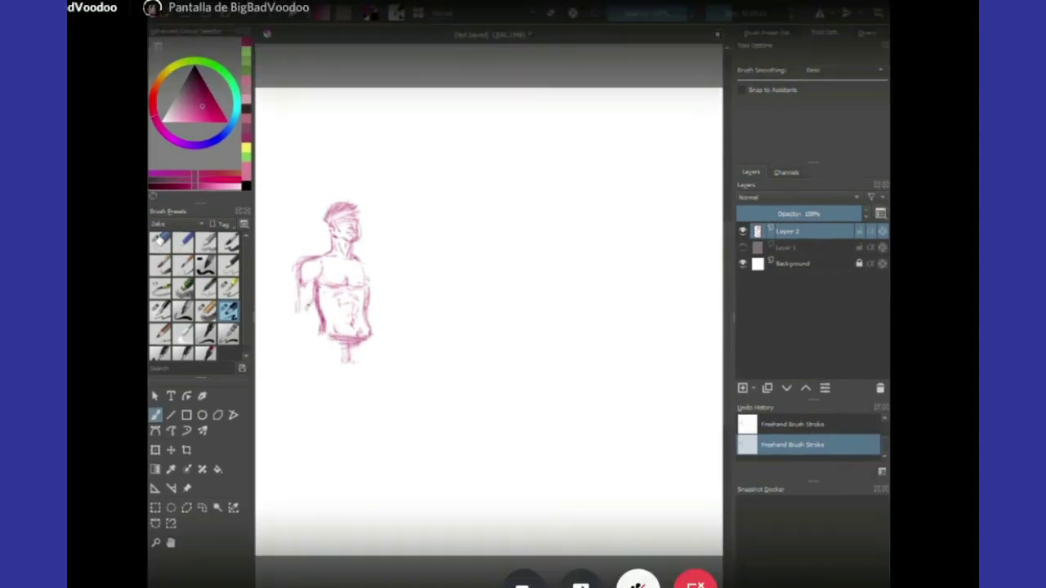
pyautogui.moveTo(301, 310); pyautogui.dragTo(319, 325)
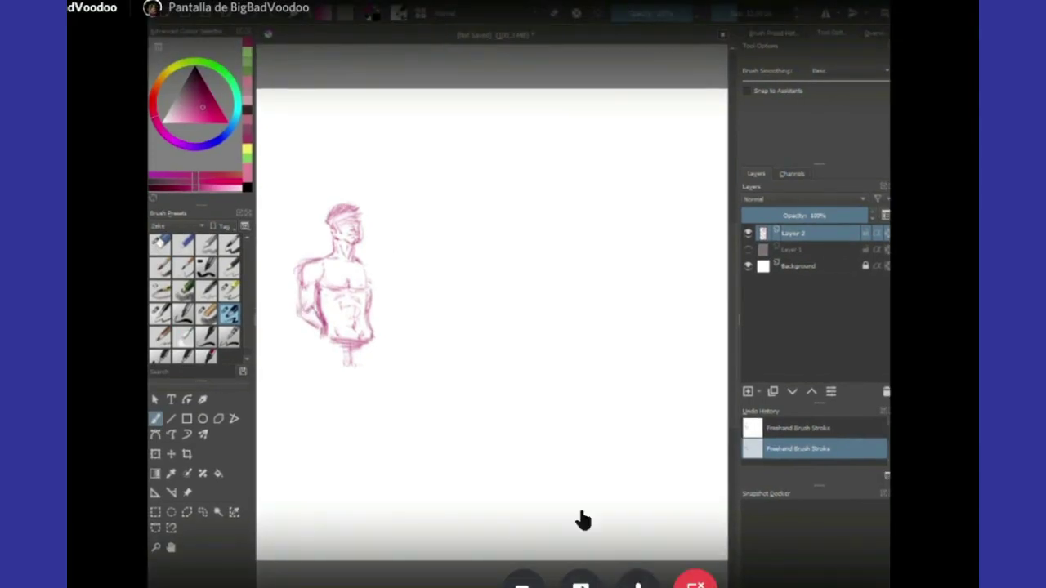
pyautogui.moveTo(368, 263); pyautogui.dragTo(369, 325)
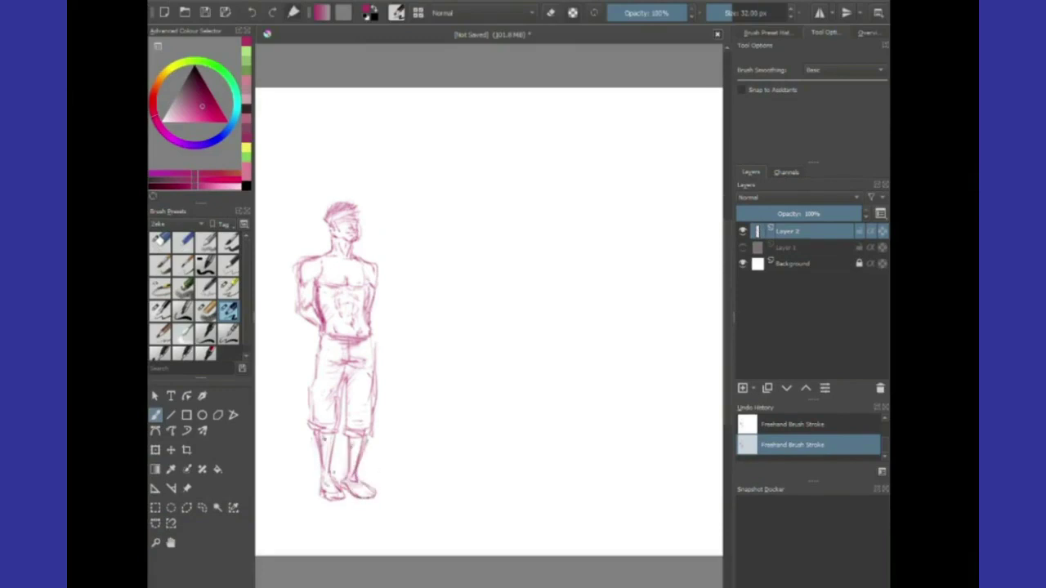
# Close the first figure's shorts, then draw the second figure's long drape with legs and feet
pyautogui.moveTo(369, 354)
pyautogui.mouseDown()
pyautogui.moveTo(359, 315)
pyautogui.moveTo(394, 337)
pyautogui.mouseUp()
pyautogui.moveTo(400, 294); pyautogui.dragTo(451, 301)
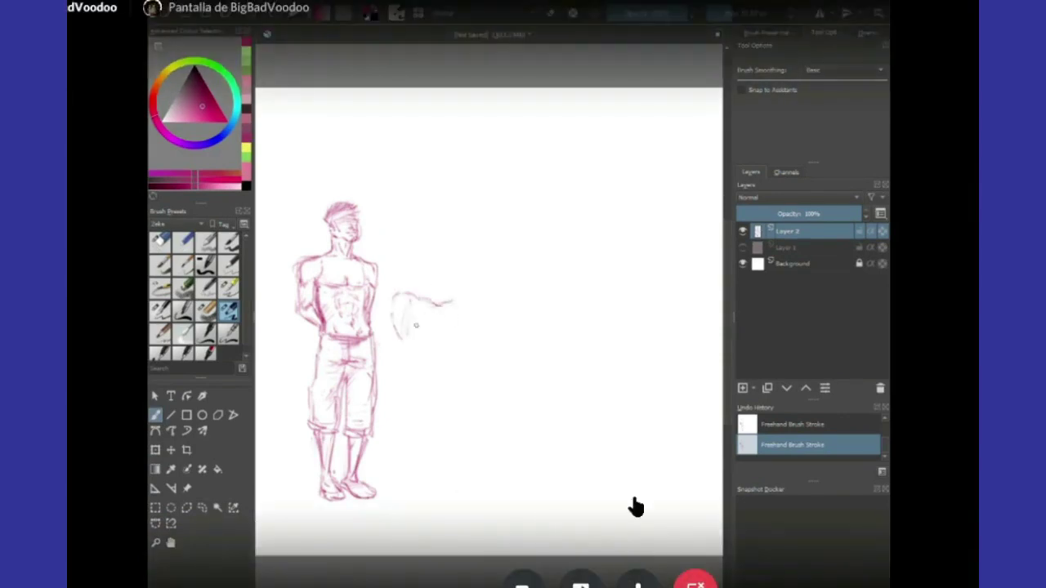
pyautogui.moveTo(401, 333)
pyautogui.mouseDown()
pyautogui.moveTo(409, 441)
pyautogui.moveTo(473, 432)
pyautogui.moveTo(462, 292)
pyautogui.moveTo(462, 326)
pyautogui.mouseUp()
pyautogui.moveTo(418, 442)
pyautogui.mouseDown()
pyautogui.moveTo(426, 495)
pyautogui.moveTo(447, 480)
pyautogui.mouseUp()
pyautogui.moveTo(454, 430); pyautogui.dragTo(455, 487)
pyautogui.moveTo(441, 490)
pyautogui.mouseDown()
pyautogui.moveTo(474, 496)
pyautogui.moveTo(448, 500)
pyautogui.mouseUp()
pyautogui.moveTo(395, 292)
pyautogui.mouseDown()
pyautogui.moveTo(394, 344)
pyautogui.moveTo(405, 331)
pyautogui.mouseUp()
pyautogui.moveTo(462, 293); pyautogui.dragTo(461, 329)
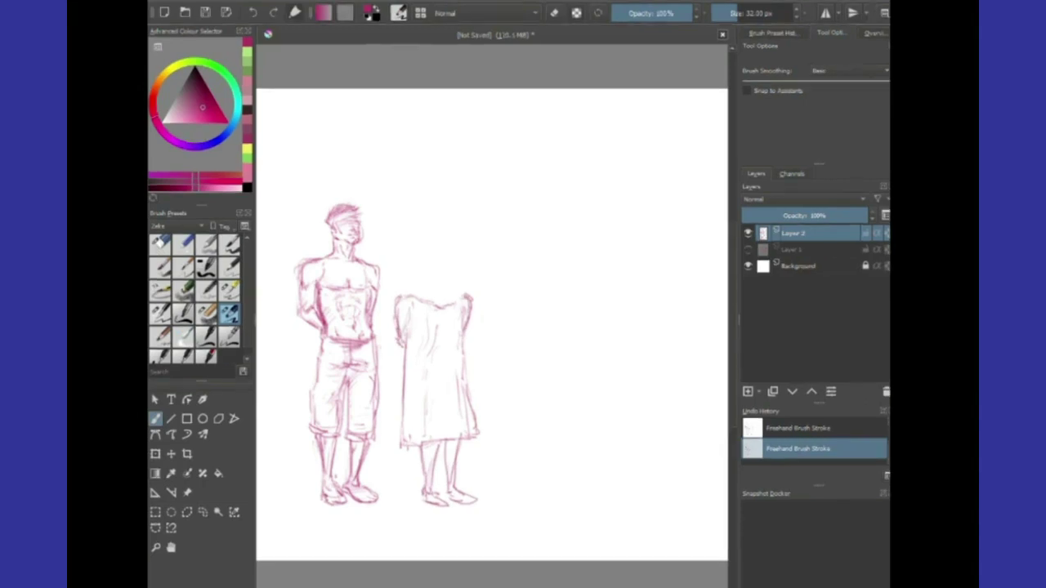
# Outline the second figure's hood and hair, and start the third figure's hair and headband
pyautogui.moveTo(404, 369); pyautogui.dragTo(399, 440)
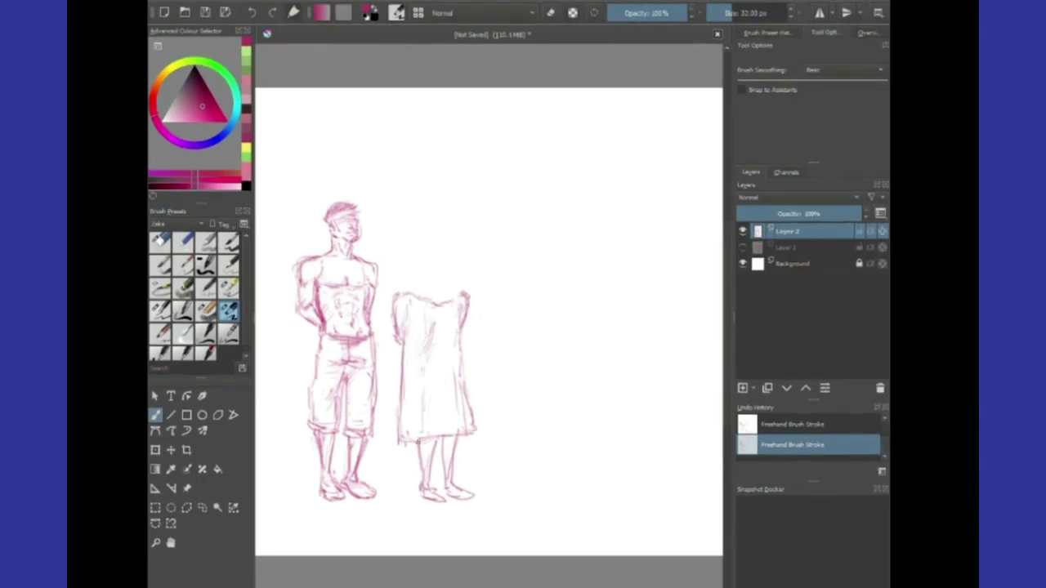
pyautogui.moveTo(415, 290)
pyautogui.mouseDown()
pyautogui.moveTo(453, 278)
pyautogui.moveTo(417, 294)
pyautogui.moveTo(447, 286)
pyautogui.moveTo(452, 299)
pyautogui.mouseUp()
pyautogui.moveTo(425, 265); pyautogui.dragTo(441, 301)
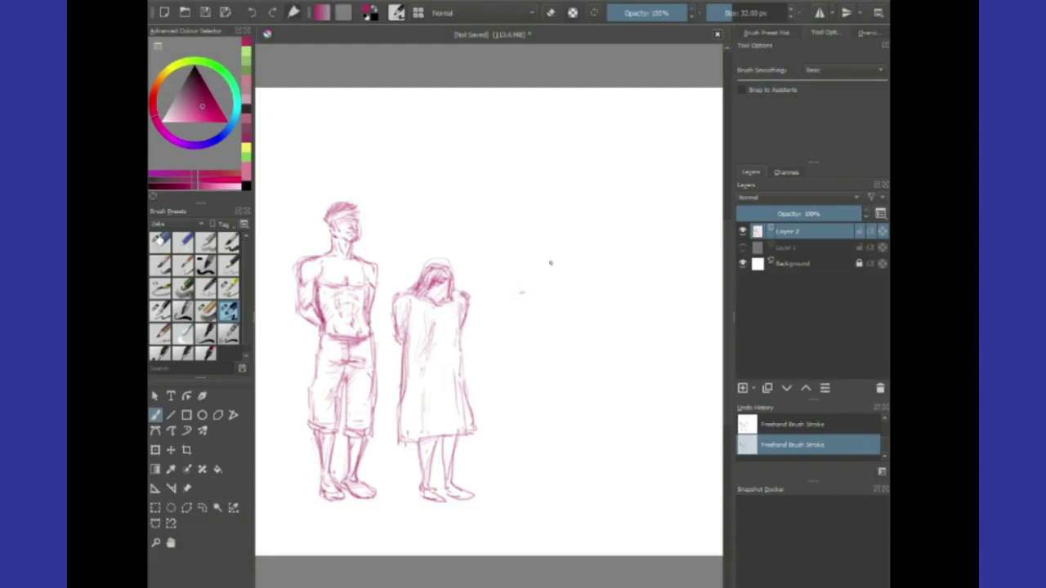
pyautogui.moveTo(528, 258)
pyautogui.mouseDown()
pyautogui.moveTo(559, 262)
pyautogui.moveTo(539, 255)
pyautogui.moveTo(559, 270)
pyautogui.moveTo(532, 282)
pyautogui.moveTo(546, 296)
pyautogui.moveTo(529, 312)
pyautogui.moveTo(523, 304)
pyautogui.moveTo(566, 304)
pyautogui.moveTo(499, 322)
pyautogui.moveTo(506, 383)
pyautogui.moveTo(518, 358)
pyautogui.mouseUp()
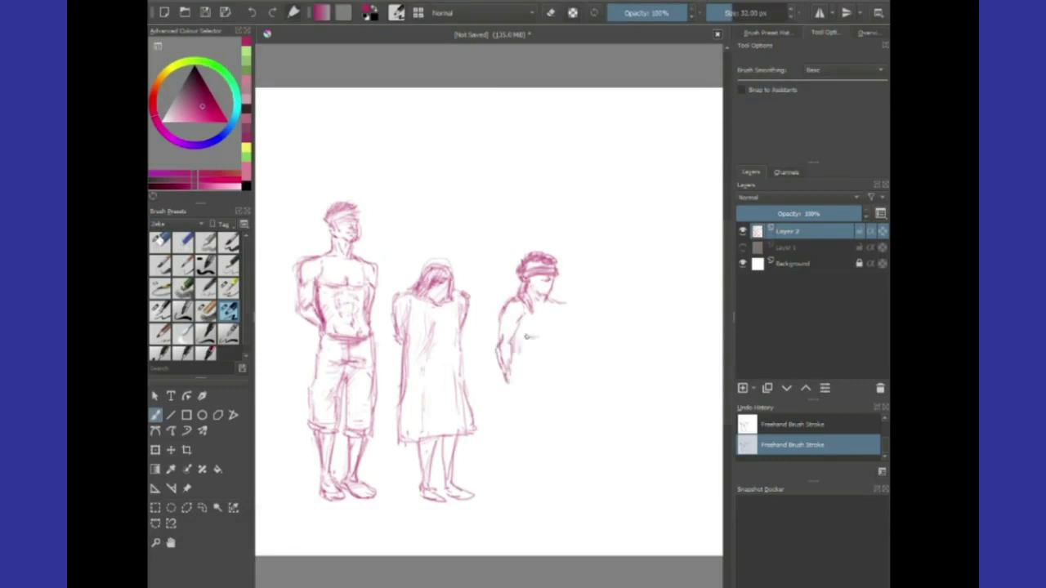
# Undo a chest stroke on the third figure and rough in its legs
pyautogui.moveTo(559, 329)
pyautogui.mouseDown()
pyautogui.moveTo(533, 337)
pyautogui.moveTo(560, 339)
pyautogui.moveTo(550, 380)
pyautogui.mouseUp()
pyautogui.hotkey('ctrl', 'z')
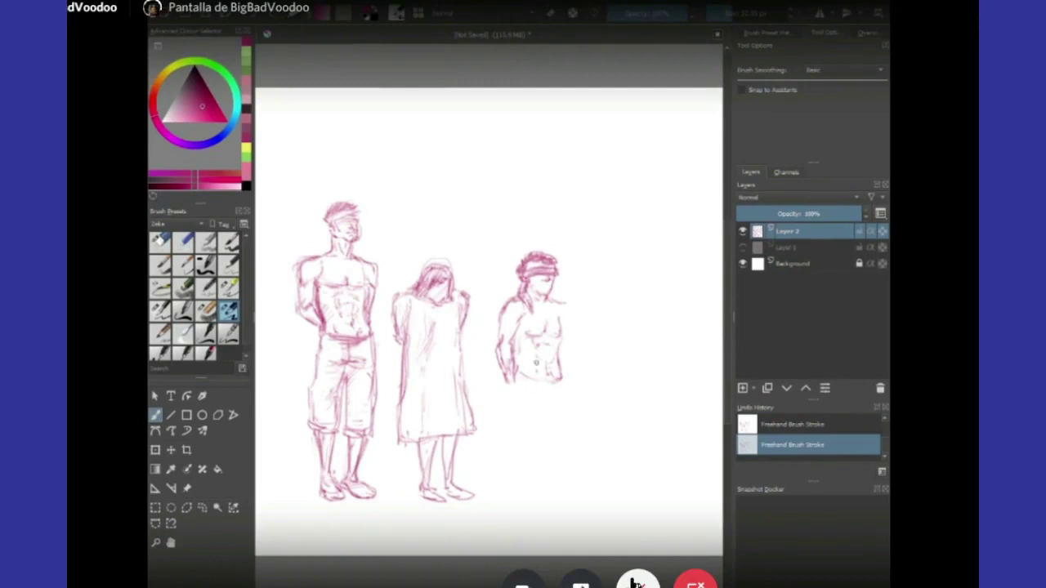
pyautogui.moveTo(512, 376); pyautogui.dragTo(514, 421)
pyautogui.moveTo(525, 441); pyautogui.dragTo(525, 467)
# Try a rectangle selection and transform around the third figure, then cancel it
pyautogui.hotkey('ctrl', 'r')
pyautogui.moveTo(488, 229); pyautogui.dragTo(581, 498)
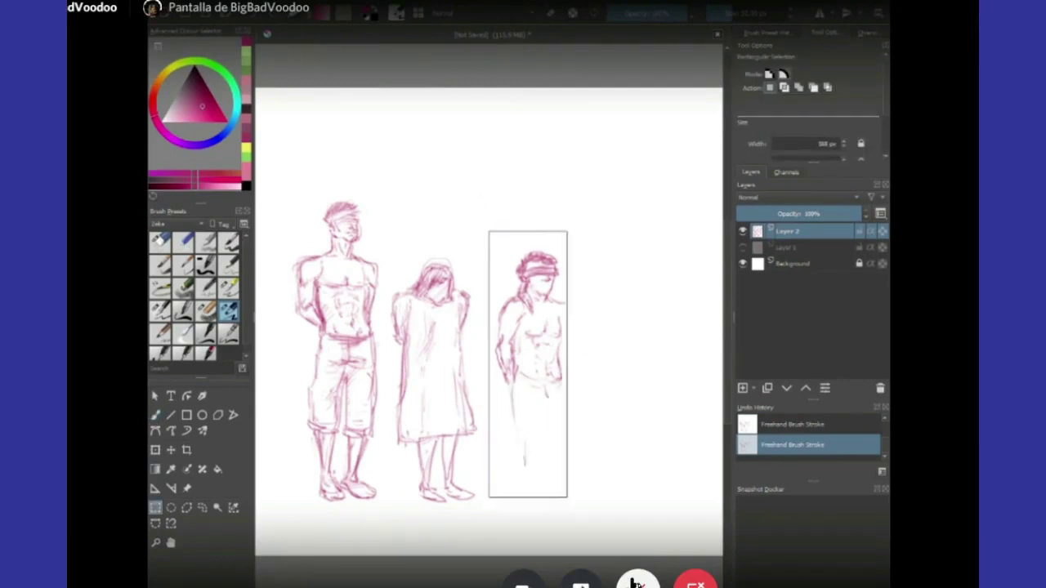
pyautogui.hotkey('ctrl', 't')
pyautogui.press('b')
pyautogui.hotkey('ctrl', 'z')
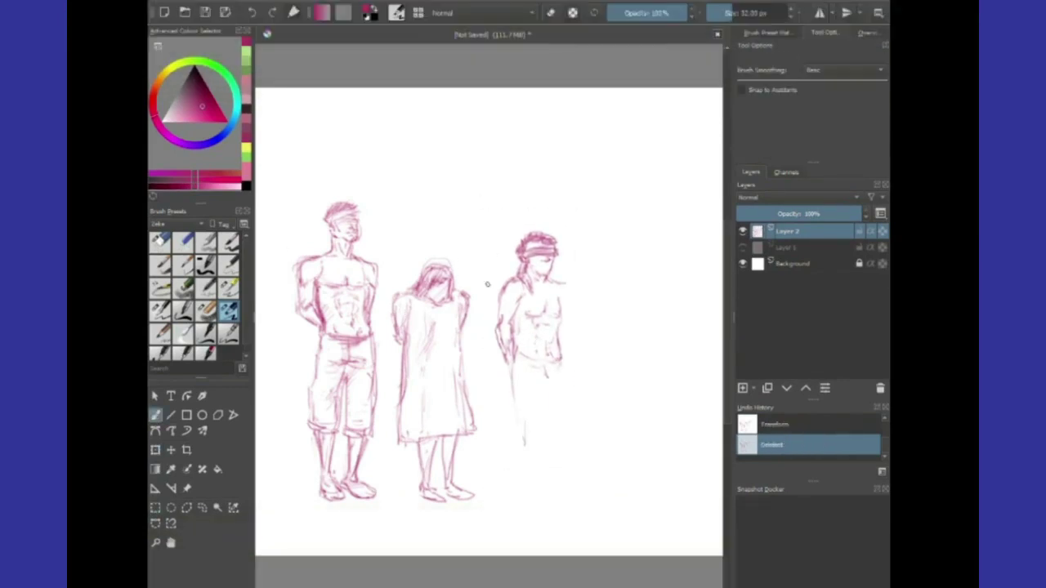
# Draw the third figure's legs and feet
pyautogui.moveTo(553, 369); pyautogui.dragTo(533, 446)
pyautogui.moveTo(526, 399); pyautogui.dragTo(517, 476)
pyautogui.moveTo(520, 439); pyautogui.dragTo(546, 501)
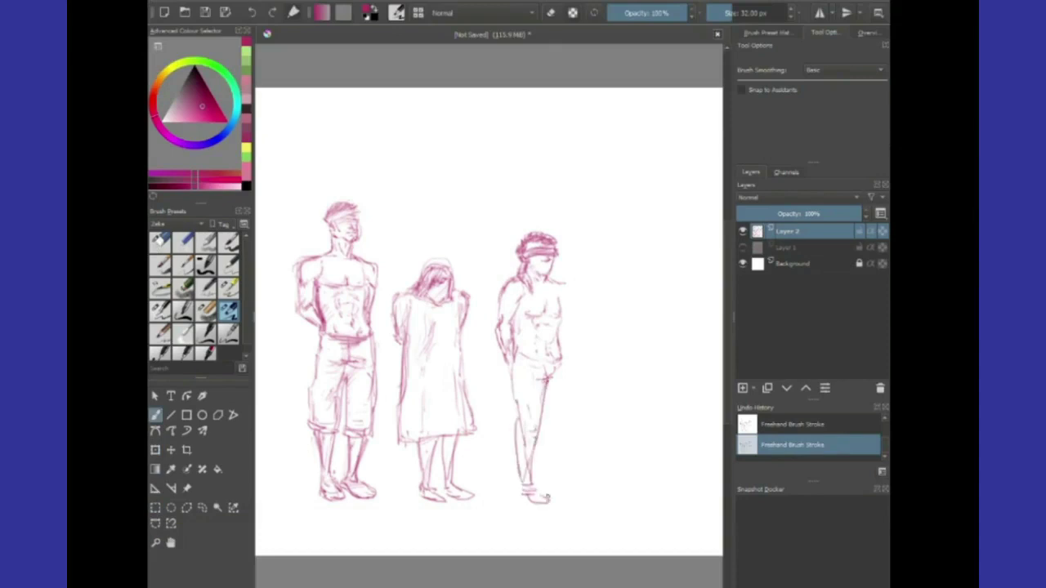
pyautogui.moveTo(569, 362); pyautogui.dragTo(552, 471)
pyautogui.moveTo(542, 425)
pyautogui.mouseDown()
pyautogui.moveTo(541, 449)
pyautogui.moveTo(563, 488)
pyautogui.moveTo(589, 495)
pyautogui.moveTo(572, 499)
pyautogui.mouseUp()
# Darken the third figure's right arm and side, and begin the fourth figure's head
pyautogui.moveTo(563, 285); pyautogui.dragTo(564, 342)
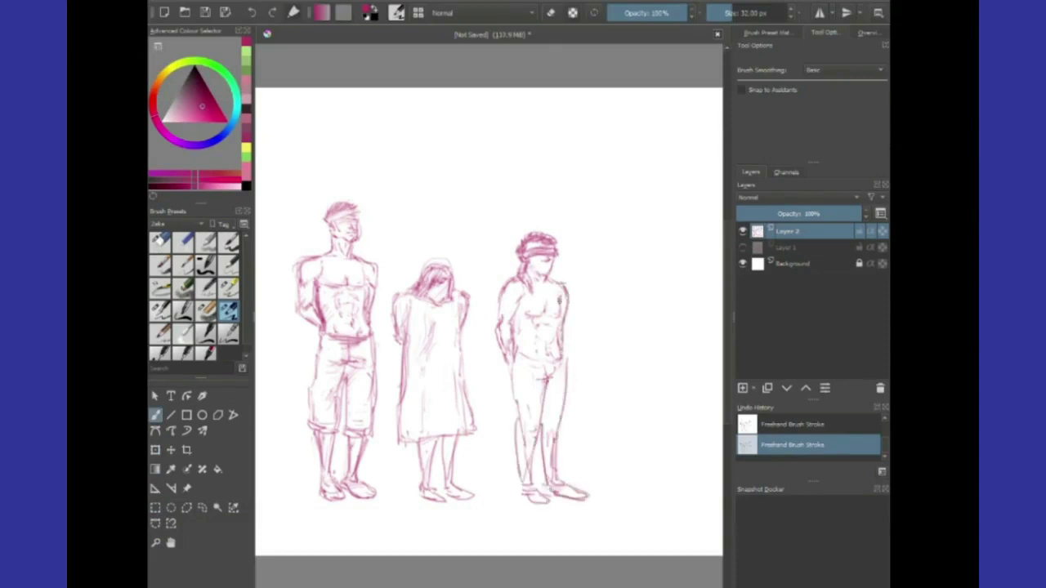
pyautogui.moveTo(568, 286); pyautogui.dragTo(563, 327)
pyautogui.moveTo(562, 339); pyautogui.dragTo(564, 365)
pyautogui.moveTo(603, 307)
pyautogui.mouseDown()
pyautogui.moveTo(628, 247)
pyautogui.moveTo(633, 271)
pyautogui.moveTo(659, 260)
pyautogui.moveTo(659, 237)
pyautogui.moveTo(620, 270)
pyautogui.moveTo(659, 282)
pyautogui.moveTo(646, 286)
pyautogui.mouseUp()
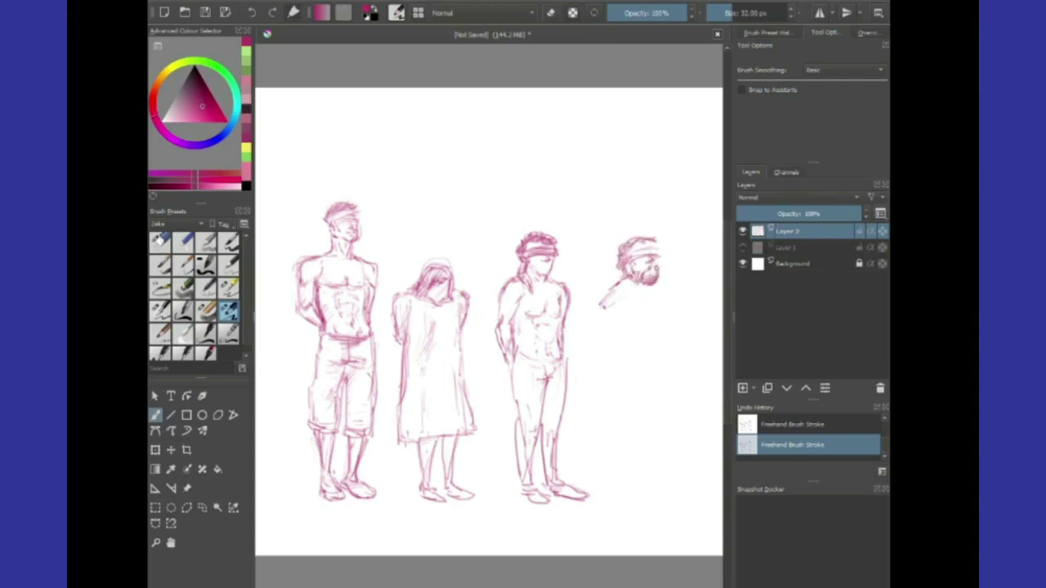
# Add the fourth figure's hair and shoulders and hatch its torso
pyautogui.moveTo(631, 250)
pyautogui.mouseDown()
pyautogui.moveTo(662, 244)
pyautogui.moveTo(662, 268)
pyautogui.mouseUp()
pyautogui.moveTo(618, 299)
pyautogui.mouseDown()
pyautogui.moveTo(656, 282)
pyautogui.moveTo(659, 312)
pyautogui.moveTo(600, 308)
pyautogui.moveTo(603, 343)
pyautogui.moveTo(649, 346)
pyautogui.moveTo(659, 368)
pyautogui.mouseUp()
pyautogui.moveTo(669, 299); pyautogui.dragTo(672, 351)
pyautogui.moveTo(667, 357)
pyautogui.mouseDown()
pyautogui.moveTo(630, 378)
pyautogui.moveTo(646, 379)
pyautogui.moveTo(609, 419)
pyautogui.mouseUp()
# Draw and refine the fourth figure's legs and feet
pyautogui.moveTo(657, 379); pyautogui.dragTo(629, 453)
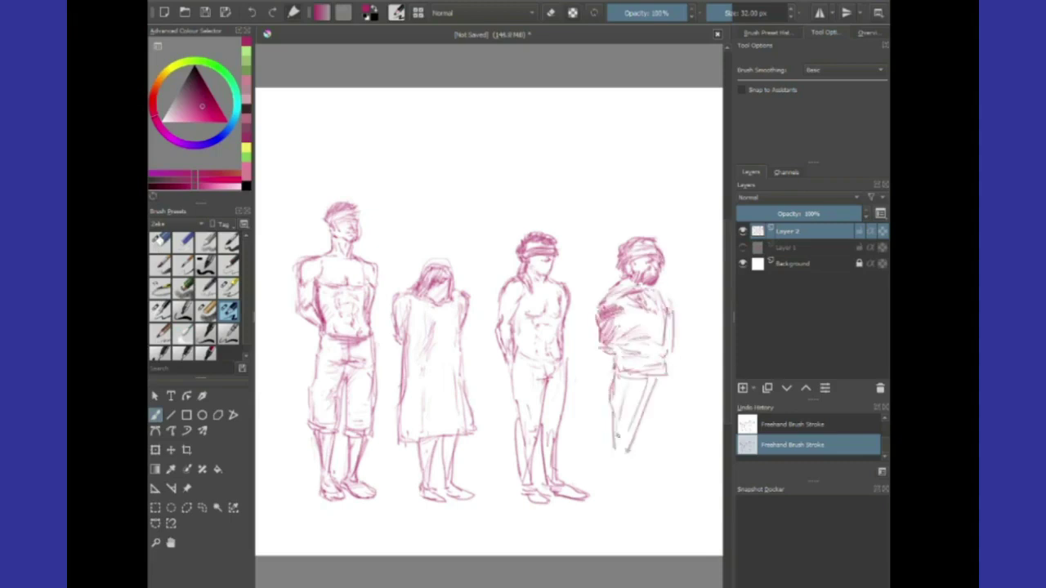
pyautogui.moveTo(612, 405); pyautogui.dragTo(606, 455)
pyautogui.moveTo(606, 451)
pyautogui.mouseDown()
pyautogui.moveTo(631, 457)
pyautogui.moveTo(606, 505)
pyautogui.mouseUp()
pyautogui.moveTo(606, 500); pyautogui.dragTo(634, 508)
pyautogui.moveTo(663, 373); pyautogui.dragTo(659, 441)
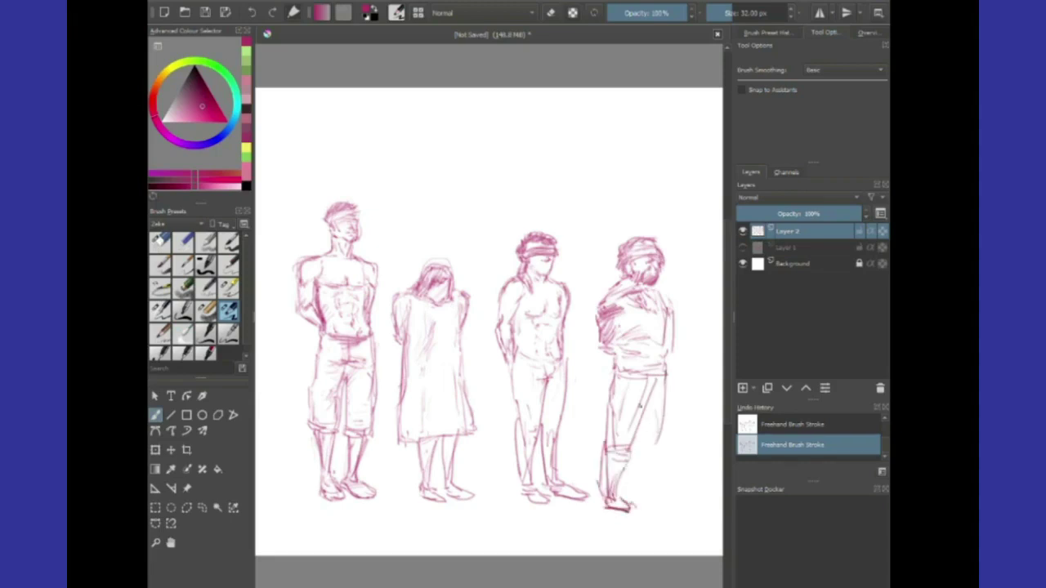
pyautogui.moveTo(652, 405); pyautogui.dragTo(641, 442)
pyautogui.moveTo(659, 401); pyautogui.dragTo(662, 442)
# Strengthen the fourth figure's right leg and foot and add finishing strokes
pyautogui.moveTo(663, 376)
pyautogui.mouseDown()
pyautogui.moveTo(646, 489)
pyautogui.moveTo(677, 509)
pyautogui.mouseUp()
pyautogui.moveTo(670, 425)
pyautogui.mouseDown()
pyautogui.moveTo(642, 500)
pyautogui.moveTo(634, 438)
pyautogui.mouseUp()
pyautogui.moveTo(629, 460); pyautogui.dragTo(612, 482)
pyautogui.moveTo(621, 360); pyautogui.dragTo(653, 392)
pyautogui.moveTo(673, 303); pyautogui.dragTo(675, 356)
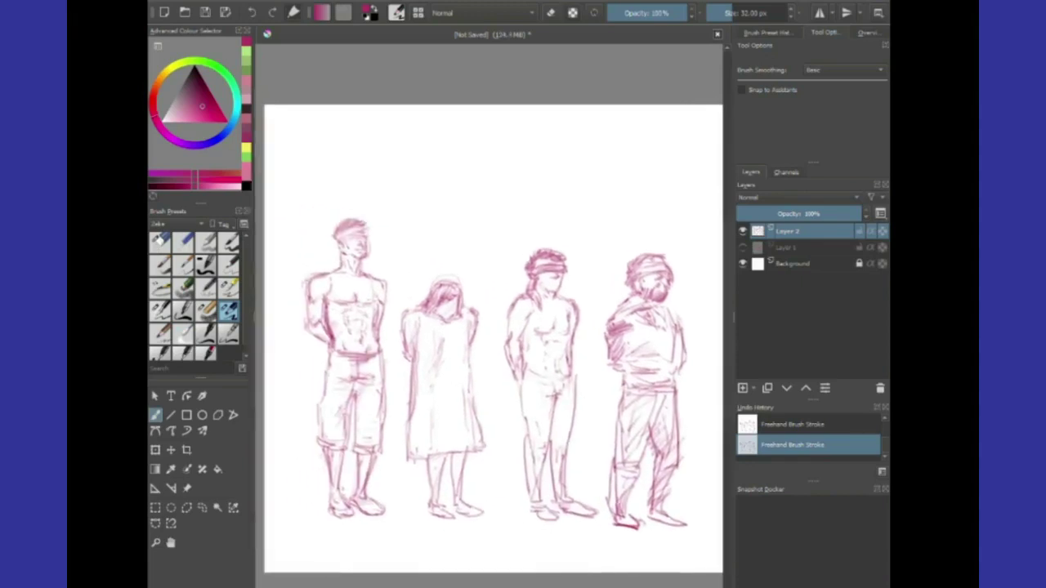
# Scale the whole row of figures down with Ctrl+T and shift it left
pyautogui.hotkey('ctrl', 't')
pyautogui.moveTo(671, 222); pyautogui.dragTo(603, 275)
pyautogui.moveTo(446, 404)
pyautogui.mouseDown()
pyautogui.moveTo(394, 354)
pyautogui.moveTo(434, 399)
pyautogui.mouseUp()
# Nudge the scaled figures into place and apply the transform
pyautogui.moveTo(417, 300); pyautogui.dragTo(417, 268)
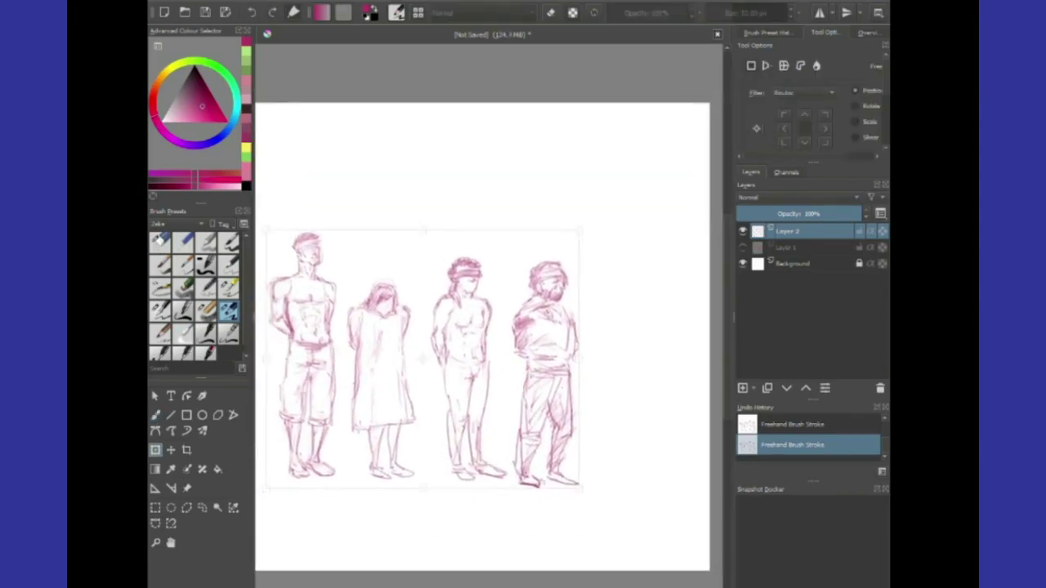
pyautogui.press('Return')
pyautogui.press('b')
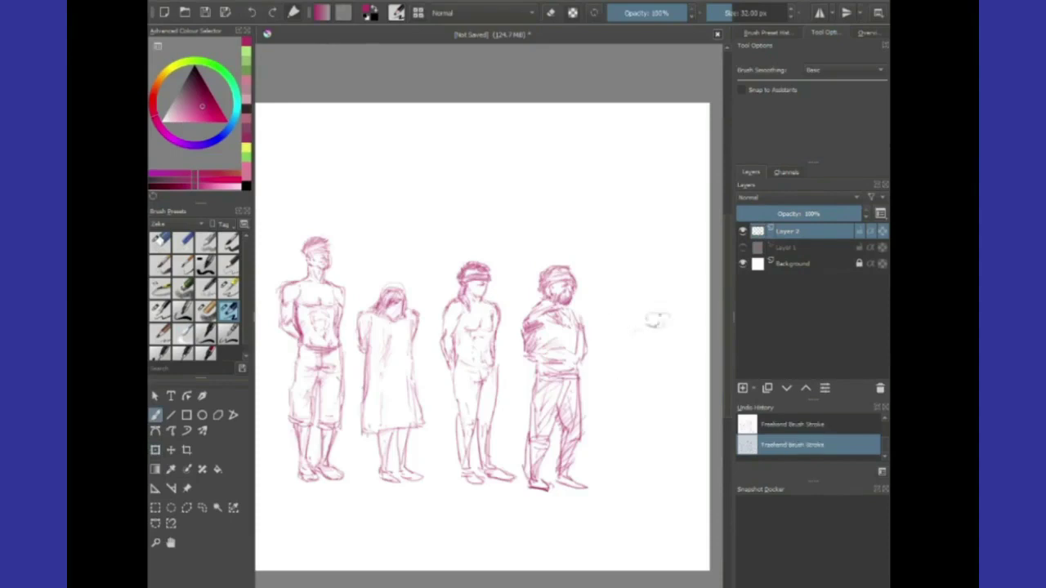
# Sketch the fifth figure's head, neck, shoulders, arms and waist
pyautogui.moveTo(667, 327)
pyautogui.mouseDown()
pyautogui.moveTo(646, 315)
pyautogui.moveTo(665, 343)
pyautogui.moveTo(647, 352)
pyautogui.moveTo(659, 365)
pyautogui.moveTo(615, 377)
pyautogui.mouseUp()
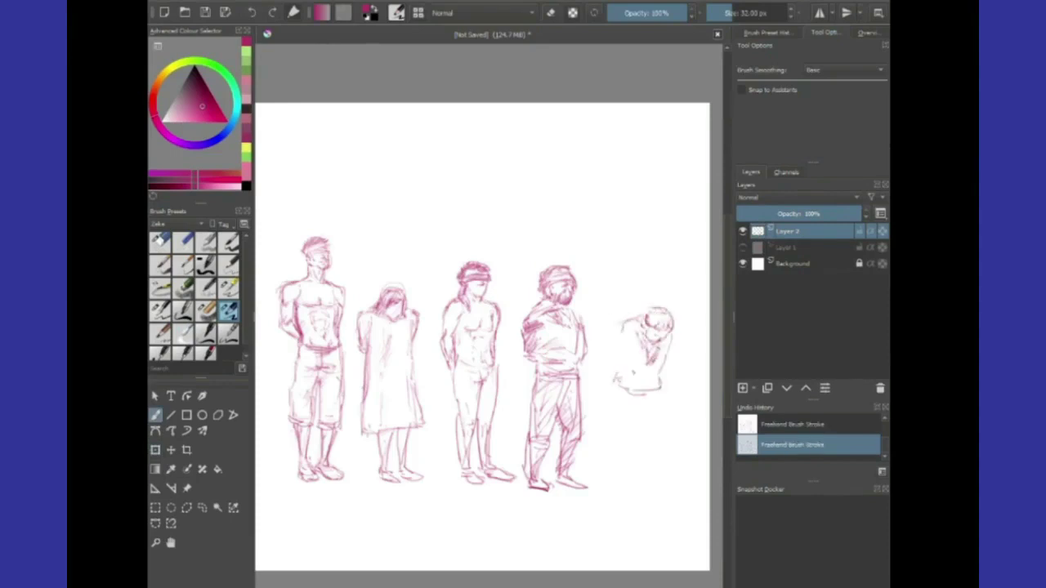
pyautogui.moveTo(626, 322)
pyautogui.mouseDown()
pyautogui.moveTo(609, 353)
pyautogui.moveTo(618, 378)
pyautogui.mouseUp()
pyautogui.moveTo(633, 380); pyautogui.dragTo(652, 380)
pyautogui.moveTo(612, 343)
pyautogui.mouseDown()
pyautogui.moveTo(605, 365)
pyautogui.moveTo(620, 364)
pyautogui.mouseUp()
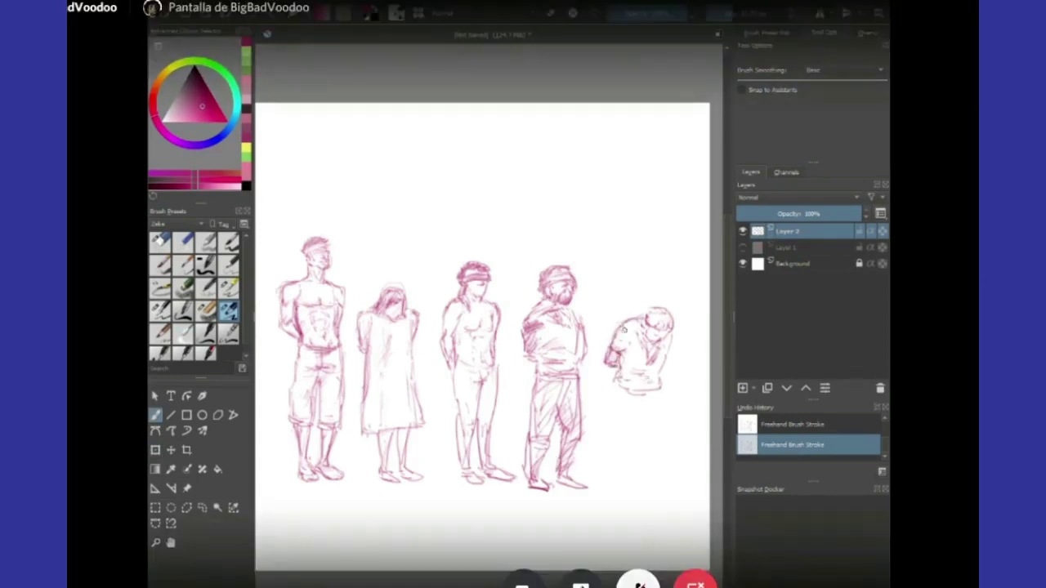
pyautogui.moveTo(668, 336); pyautogui.dragTo(655, 387)
pyautogui.moveTo(633, 384)
pyautogui.mouseDown()
pyautogui.moveTo(661, 390)
pyautogui.moveTo(618, 428)
pyautogui.moveTo(652, 443)
pyautogui.moveTo(636, 481)
pyautogui.moveTo(661, 464)
pyautogui.mouseUp()
# Draw the fifth figure's legs and feet and hatch its hips and chest
pyautogui.moveTo(651, 467)
pyautogui.mouseDown()
pyautogui.moveTo(647, 493)
pyautogui.moveTo(666, 490)
pyautogui.mouseUp()
pyautogui.moveTo(643, 425)
pyautogui.mouseDown()
pyautogui.moveTo(629, 400)
pyautogui.moveTo(639, 386)
pyautogui.mouseUp()
pyautogui.moveTo(623, 351); pyautogui.dragTo(634, 340)
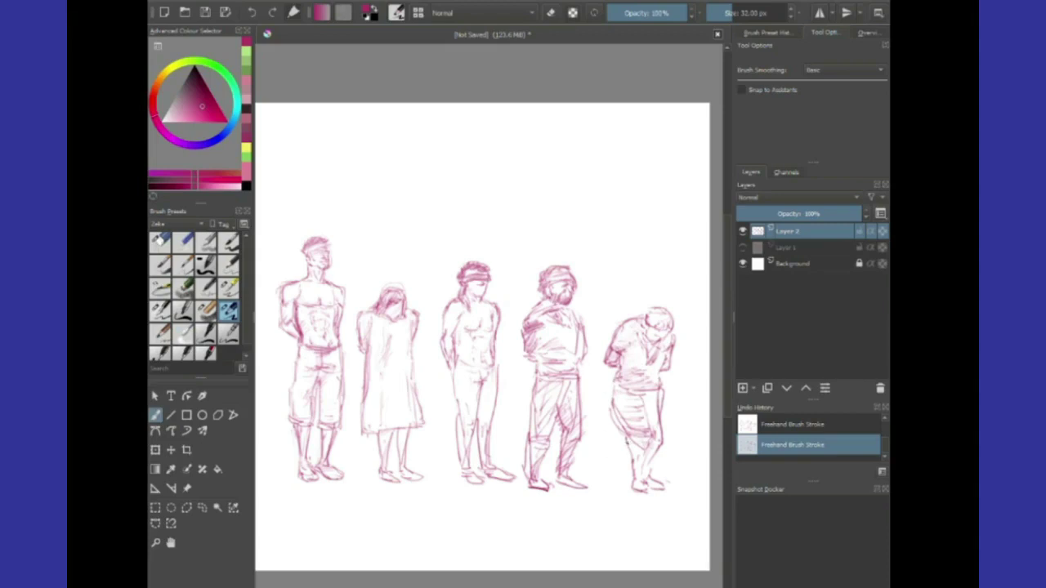
pyautogui.moveTo(652, 464); pyautogui.dragTo(644, 484)
pyautogui.moveTo(658, 435); pyautogui.dragTo(646, 452)
pyautogui.press('e')
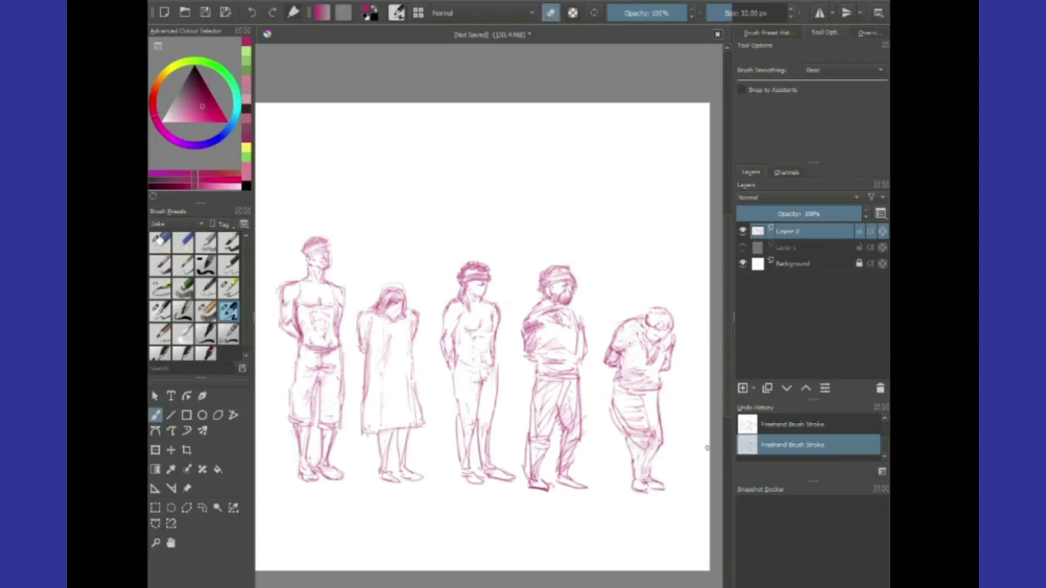
# Turn eraser mode off and draw a long horizontal ground line across the figures
pyautogui.press('e')
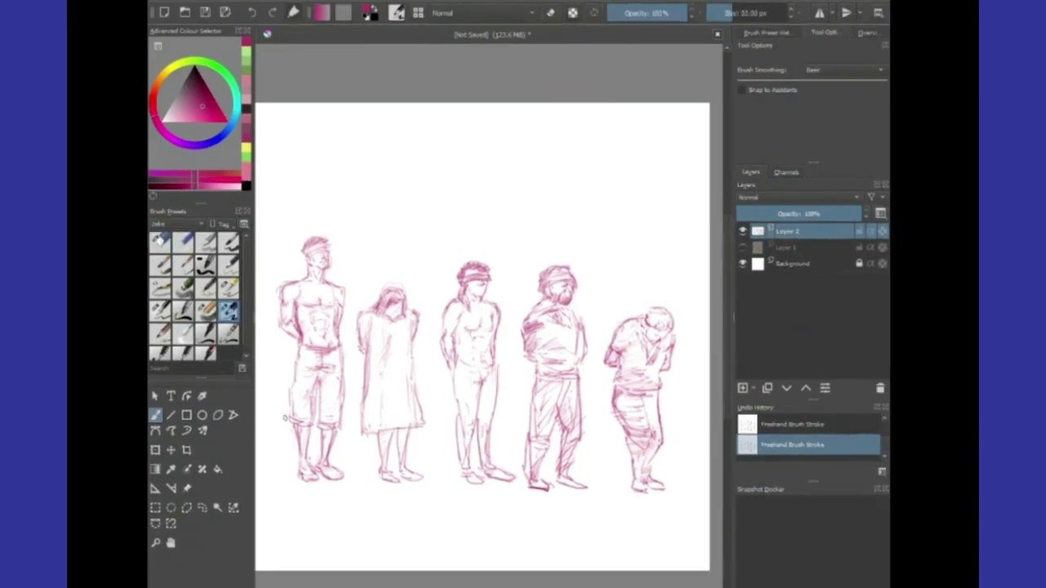
pyautogui.moveTo(273, 416); pyautogui.dragTo(686, 419)
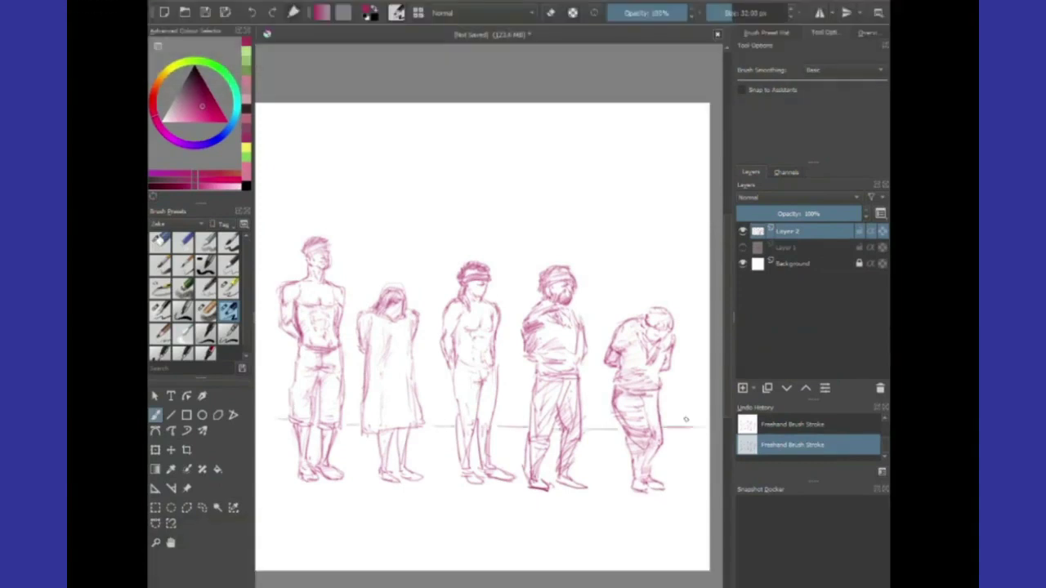